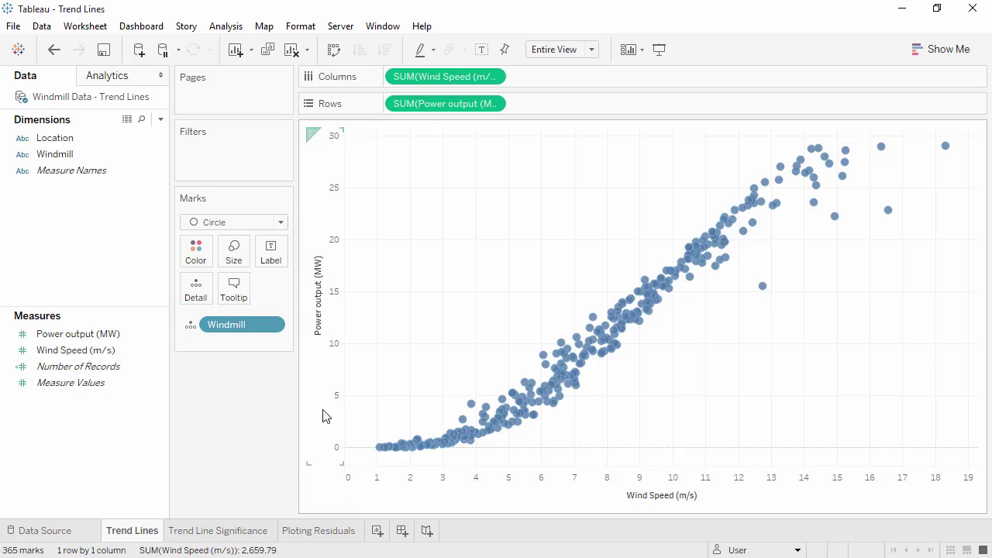
# Add a linear trend line from the Analytics pane, then restore it with Undo after removing it
pyautogui.click(116, 77)
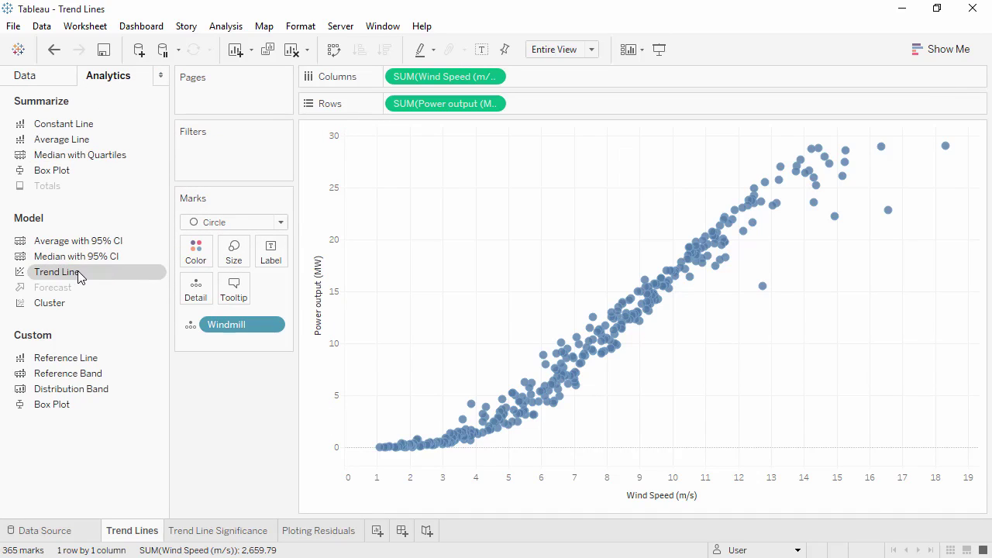
pyautogui.moveTo(78, 271); pyautogui.dragTo(441, 158)
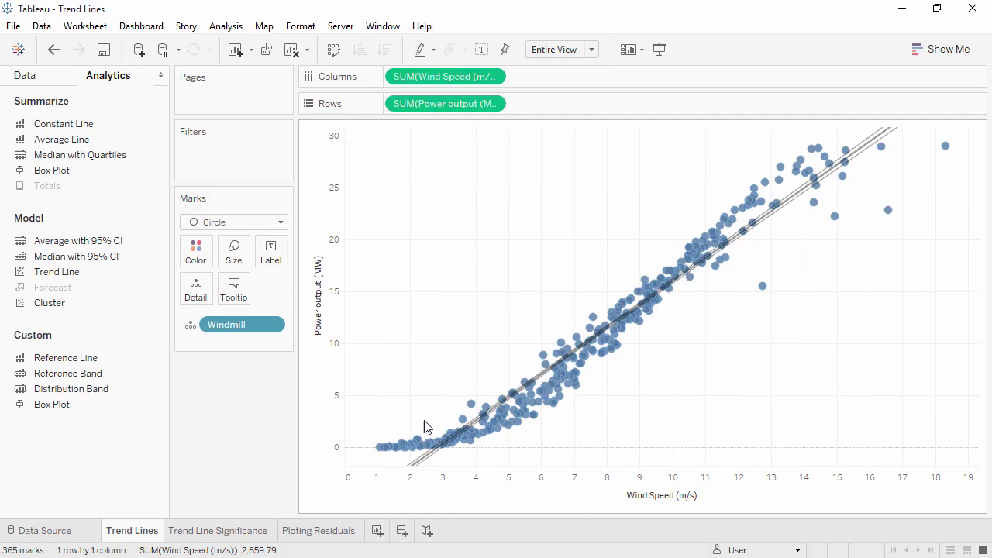
pyautogui.moveTo(434, 438)
pyautogui.moveTo(426, 463); pyautogui.dragTo(252, 448)
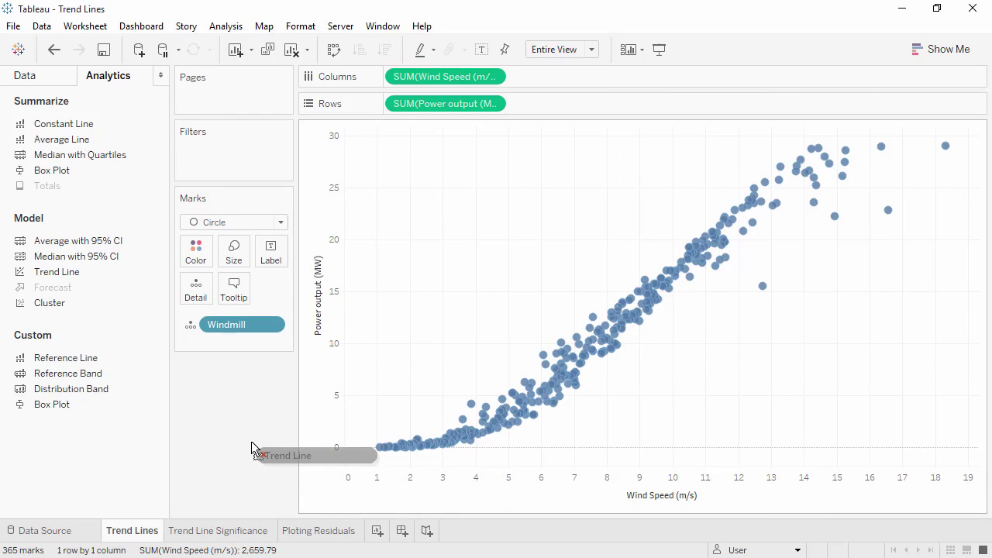
pyautogui.click(55, 53)
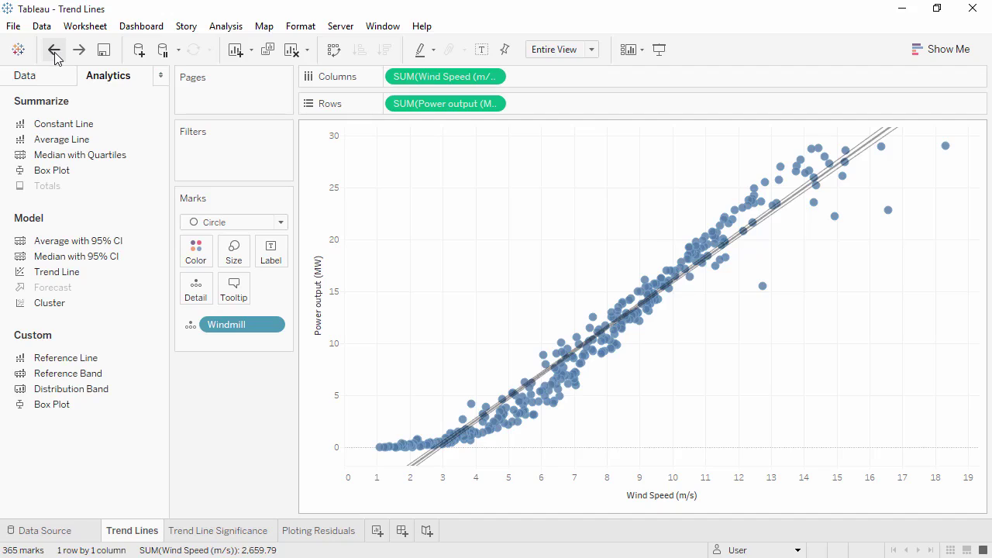
# Colour the scatter points by Location so A, B and C each get their own trend line
pyautogui.click(53, 81)
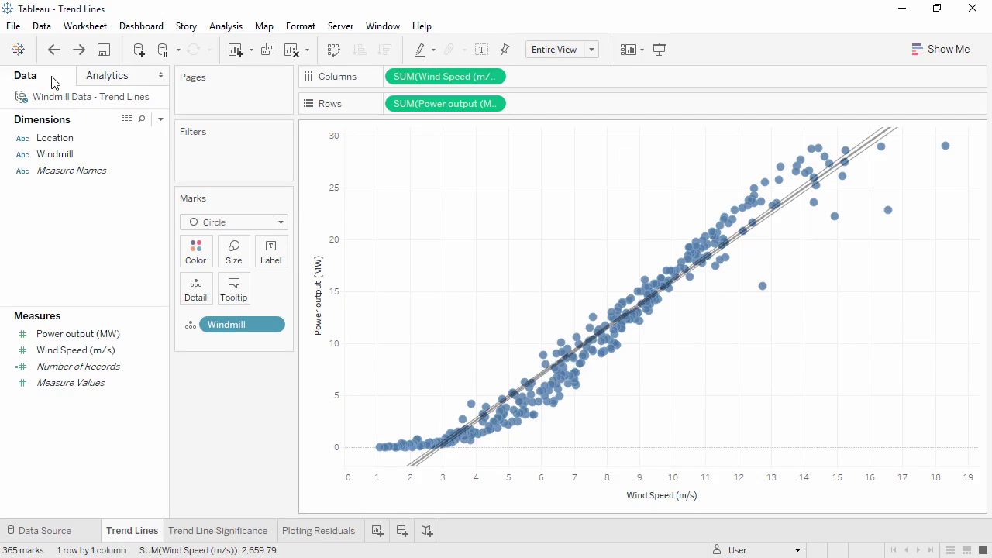
pyautogui.moveTo(54, 138); pyautogui.dragTo(315, 198)
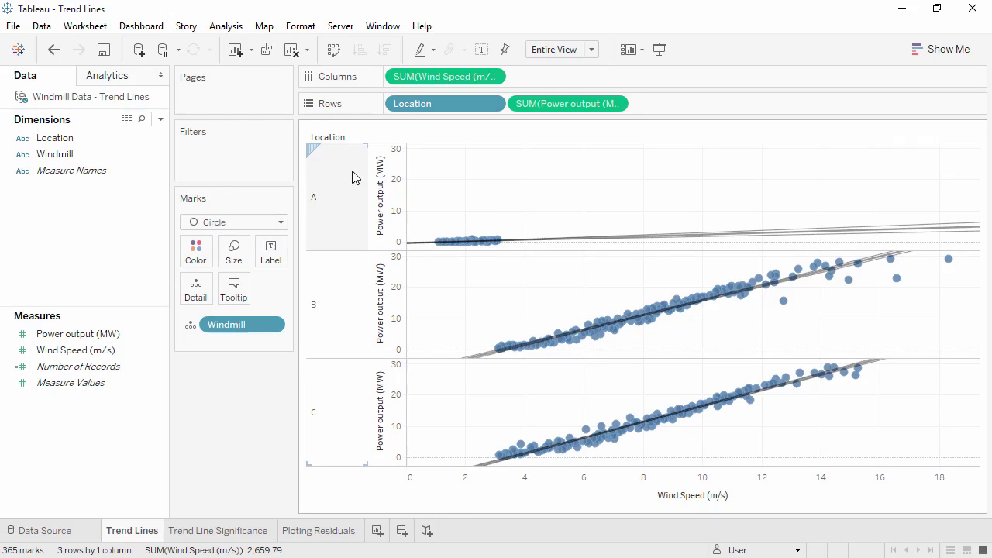
pyautogui.moveTo(408, 106)
pyautogui.mouseDown()
pyautogui.moveTo(306, 160)
pyautogui.moveTo(200, 254)
pyautogui.mouseUp()
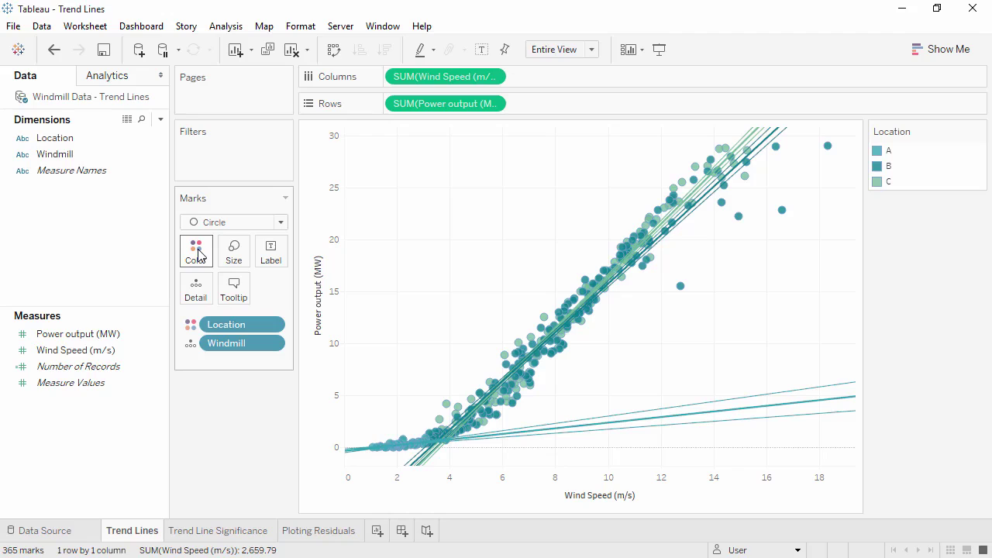
# Edit the trend lines into one combined linear line across locations, with confidence bands turned off
pyautogui.rightClick(391, 254)
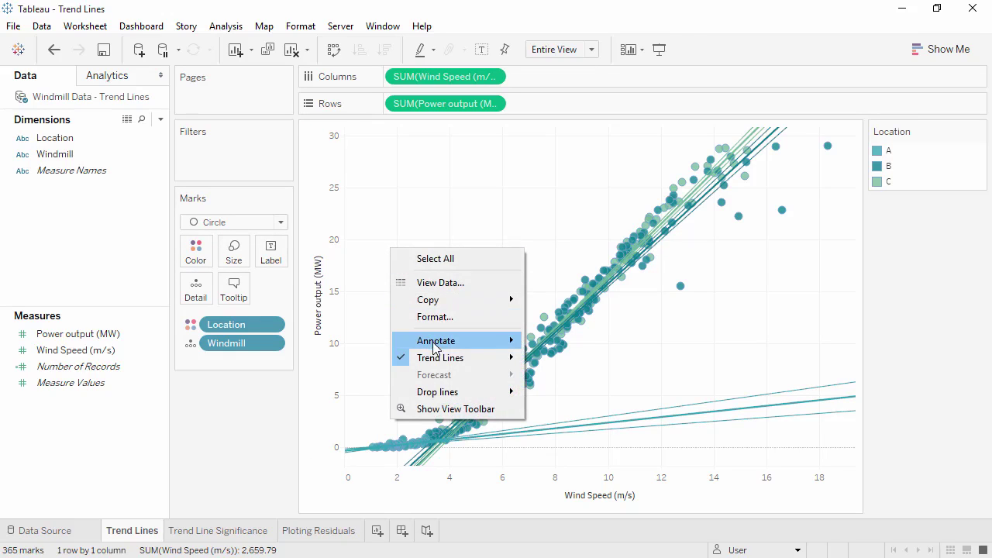
pyautogui.moveTo(441, 357)
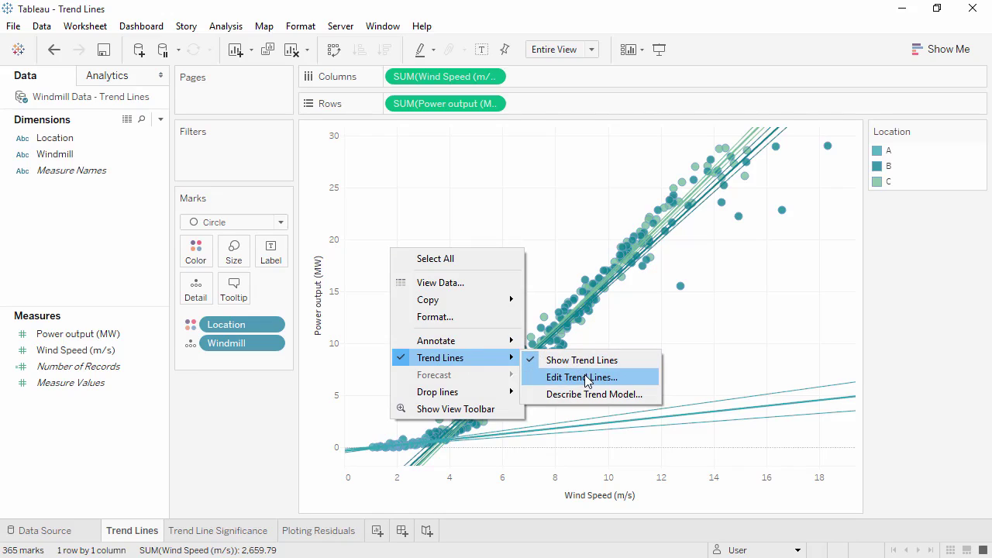
pyautogui.click(587, 378)
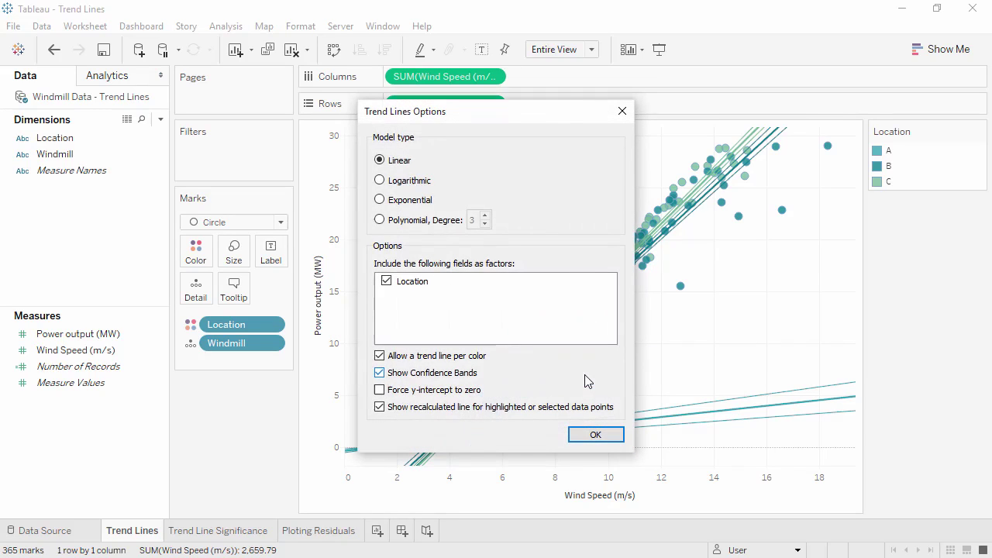
pyautogui.click(379, 356)
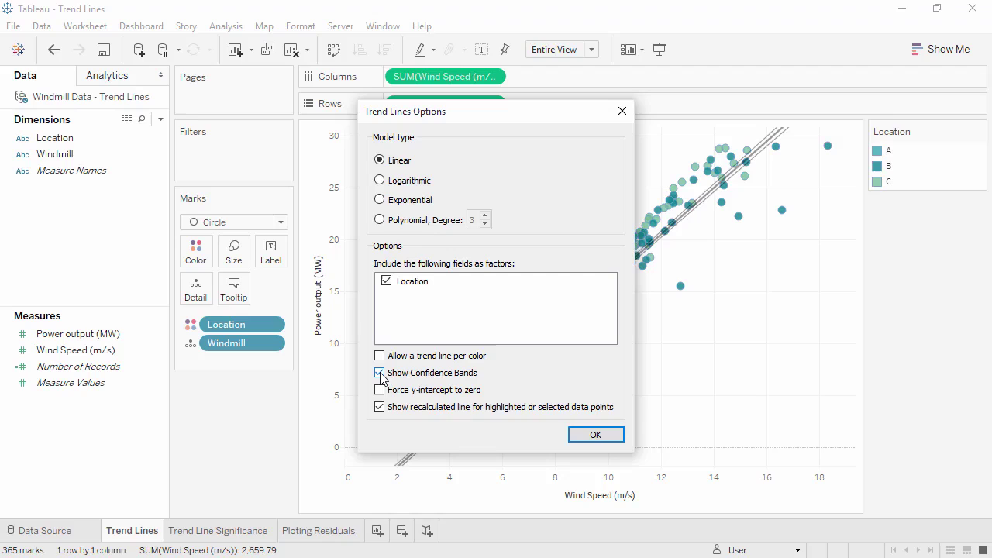
pyautogui.click(380, 372)
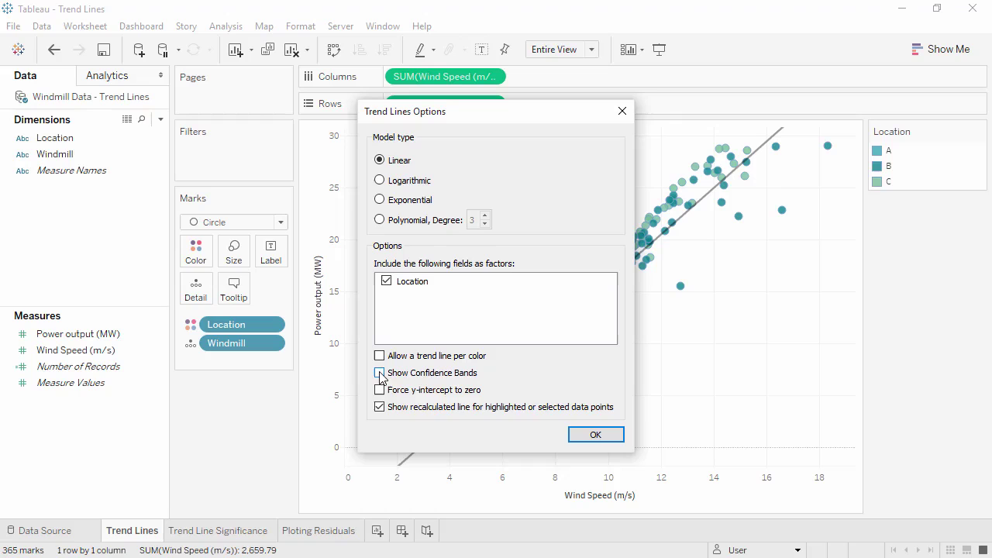
pyautogui.click(580, 434)
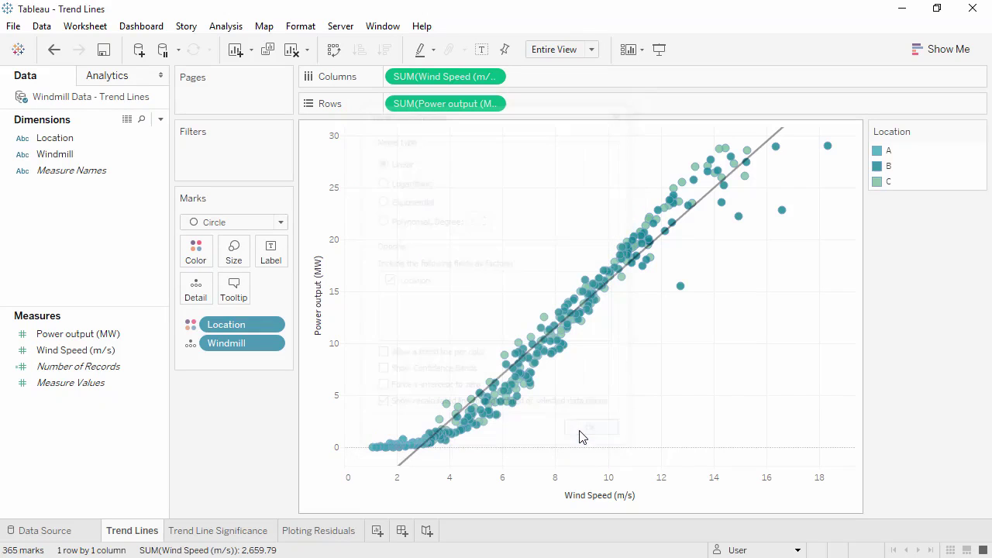
# Open the Trend Line Significance sheet to read R-squared 0.956 and p-value below 0.0001
pyautogui.click(250, 531)
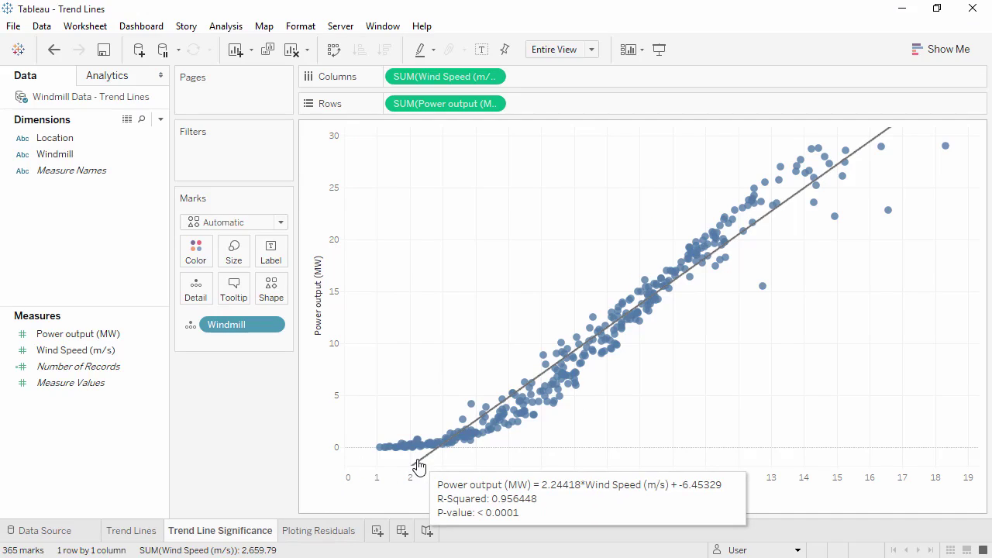
# Export the sheet's data as 'Trend Line Residuals' and connect to it as a new data source
pyautogui.moveTo(418, 463)
pyautogui.click(90, 28)
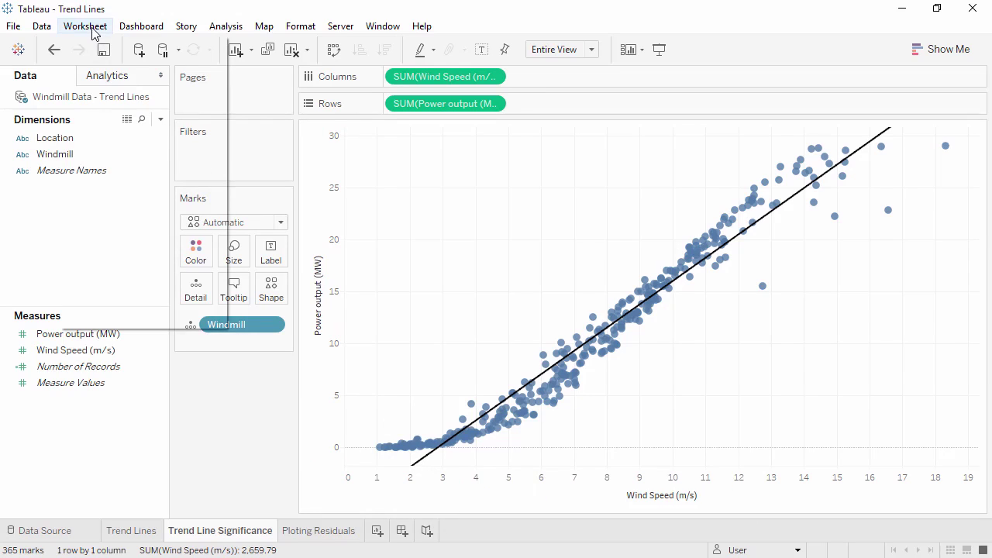
pyautogui.moveTo(148, 86)
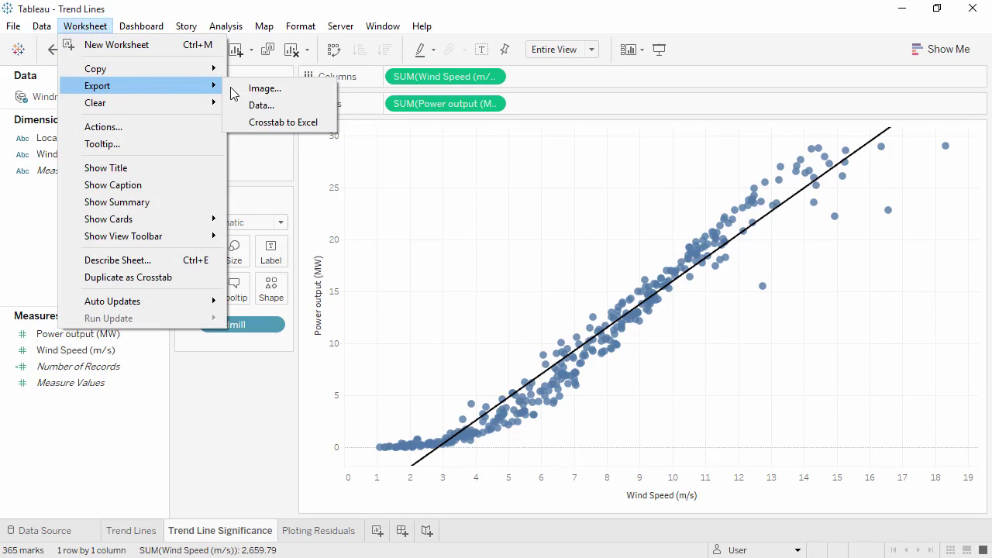
pyautogui.click(261, 105)
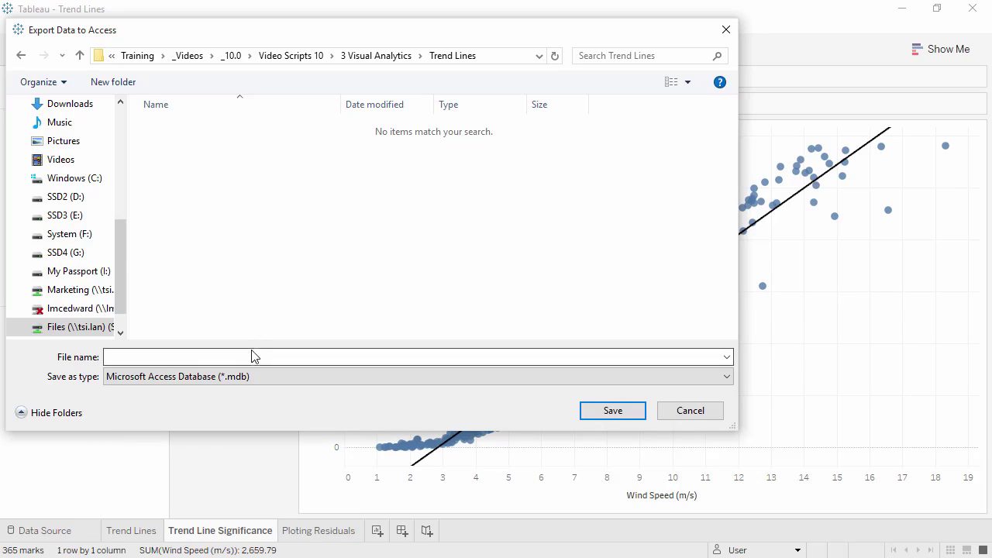
pyautogui.write('Trend Line Residuals')
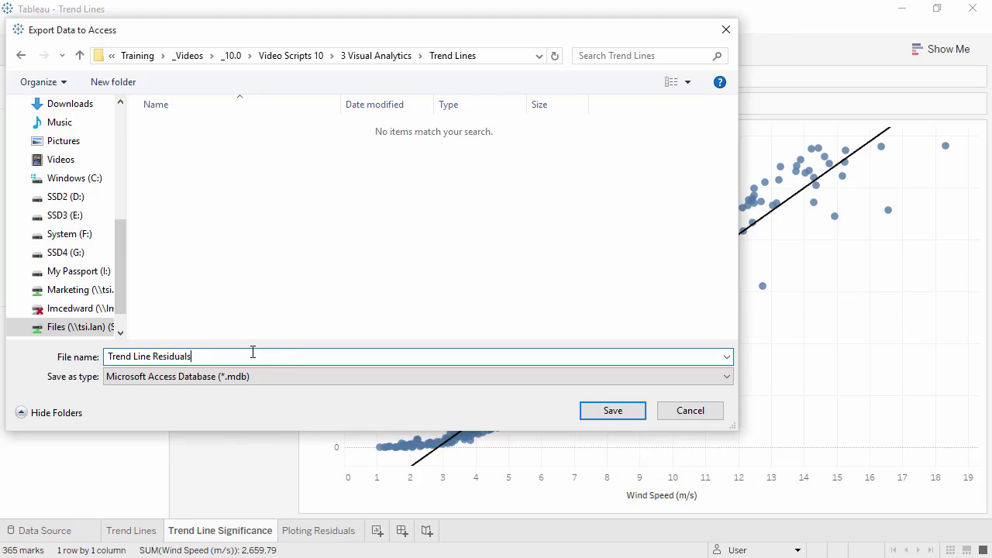
pyautogui.click(605, 420)
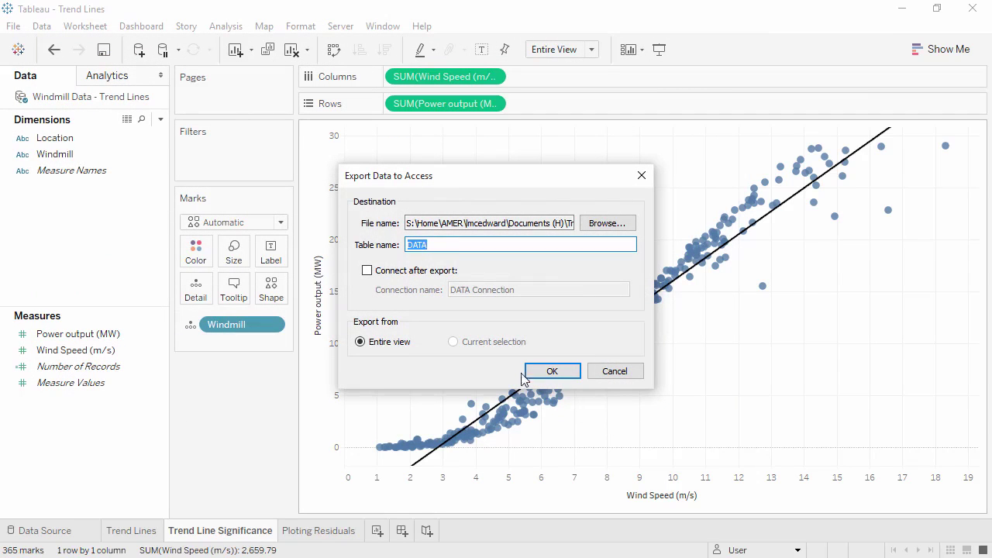
pyautogui.click(367, 271)
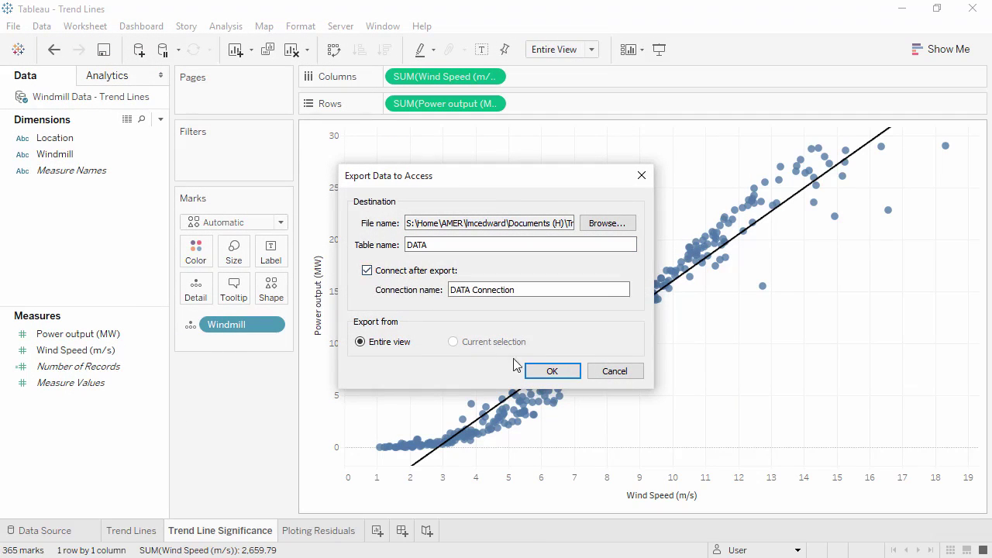
pyautogui.click(534, 375)
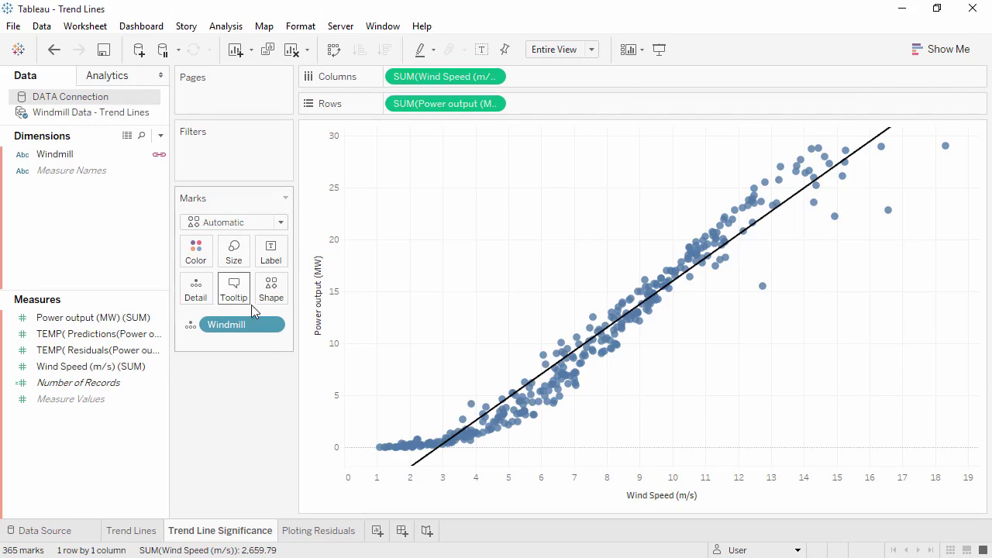
# On the Ploting Residuals sheet, plot Residuals against Wind Speed with Windmill on Detail
pyautogui.click(321, 531)
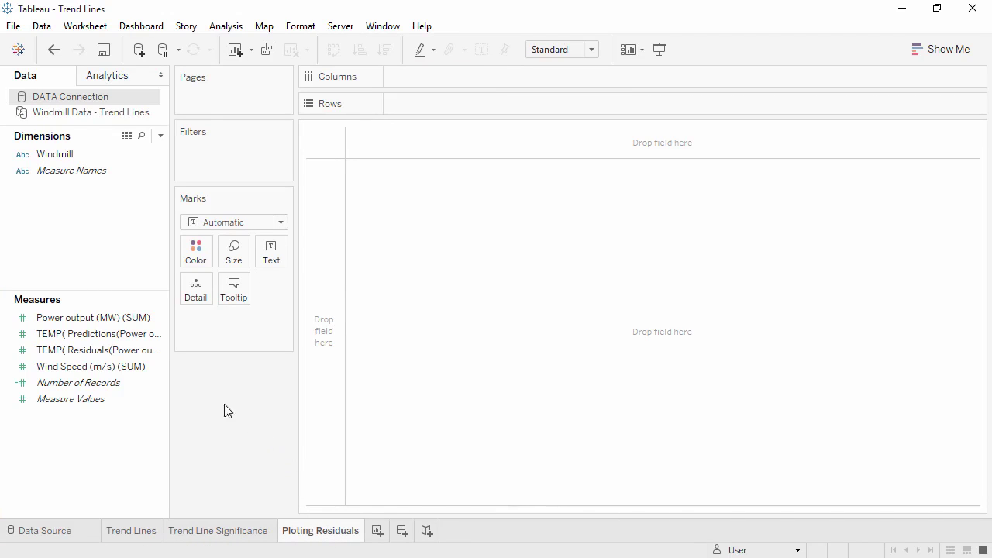
pyautogui.click(143, 355)
pyautogui.moveTo(145, 365); pyautogui.dragTo(427, 81)
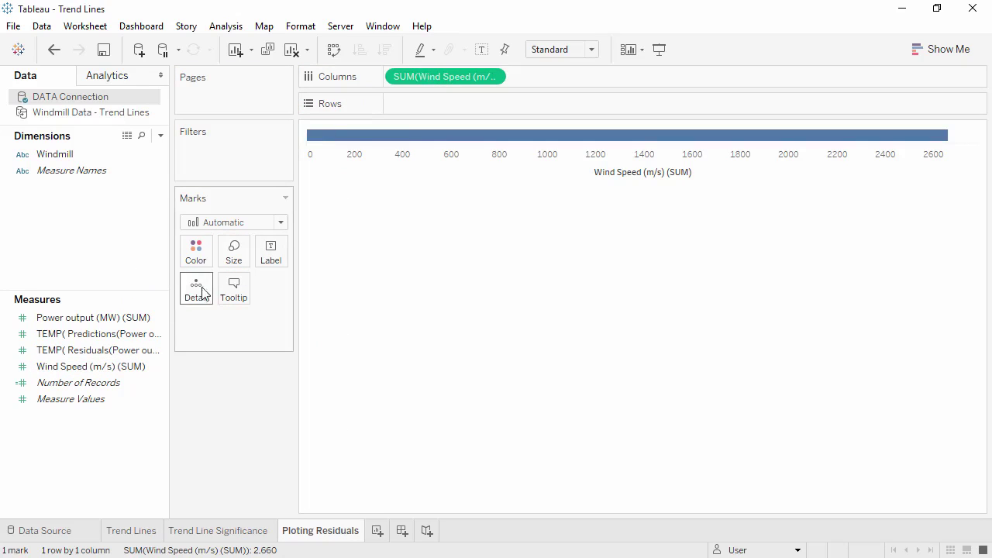
pyautogui.moveTo(119, 350); pyautogui.dragTo(400, 102)
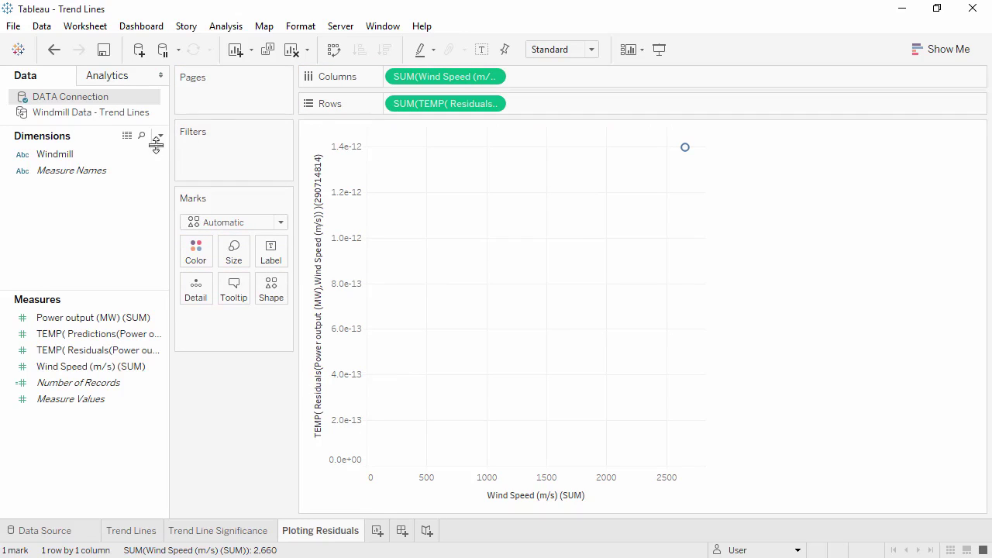
pyautogui.click(136, 159)
pyautogui.moveTo(135, 158); pyautogui.dragTo(200, 293)
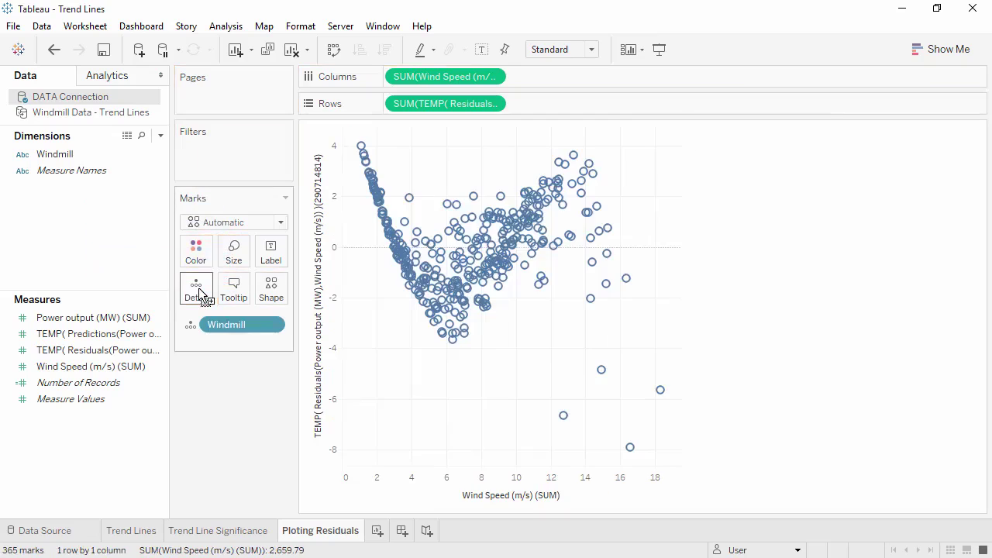